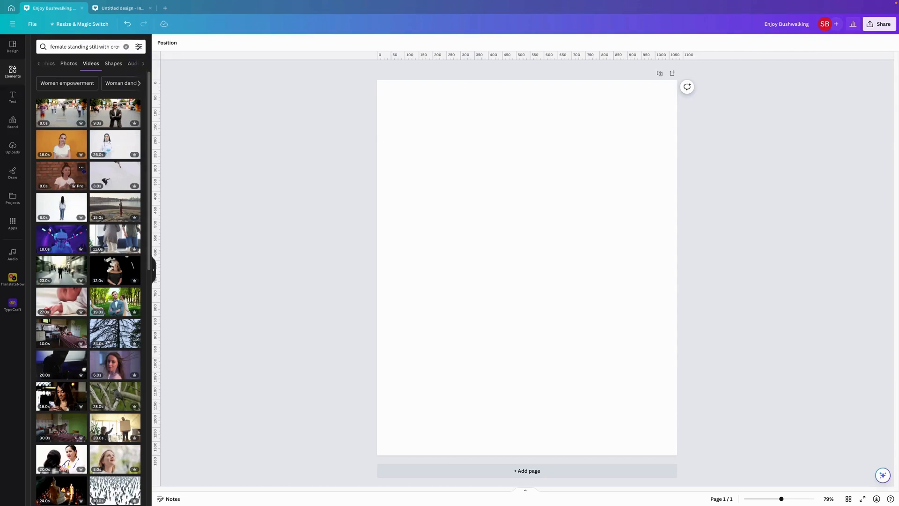
# Add the video of the doubting woman in front of a brick wall to the blank page.
pyautogui.click(81, 167)
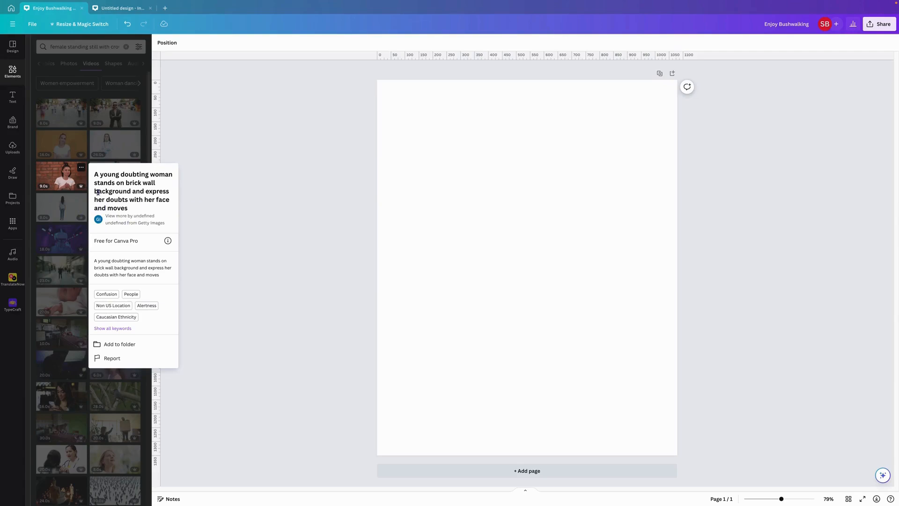
pyautogui.click(73, 181)
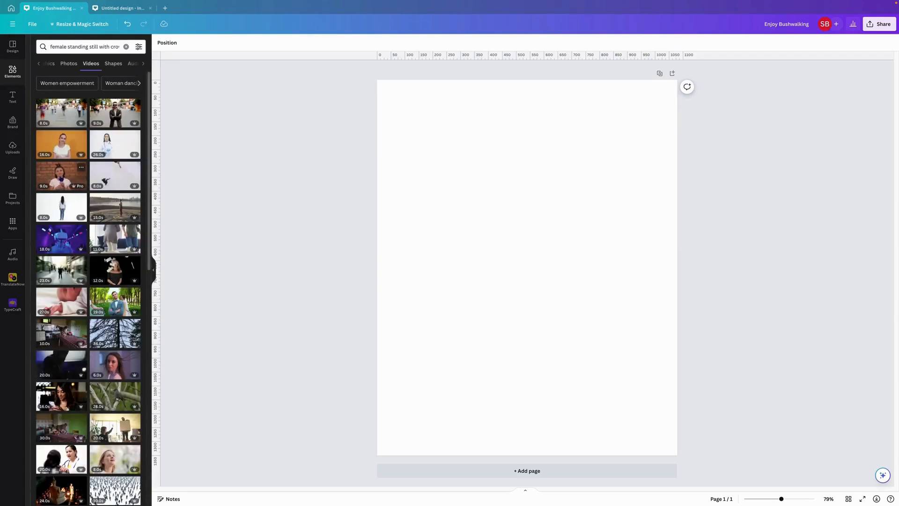
pyautogui.click(73, 181)
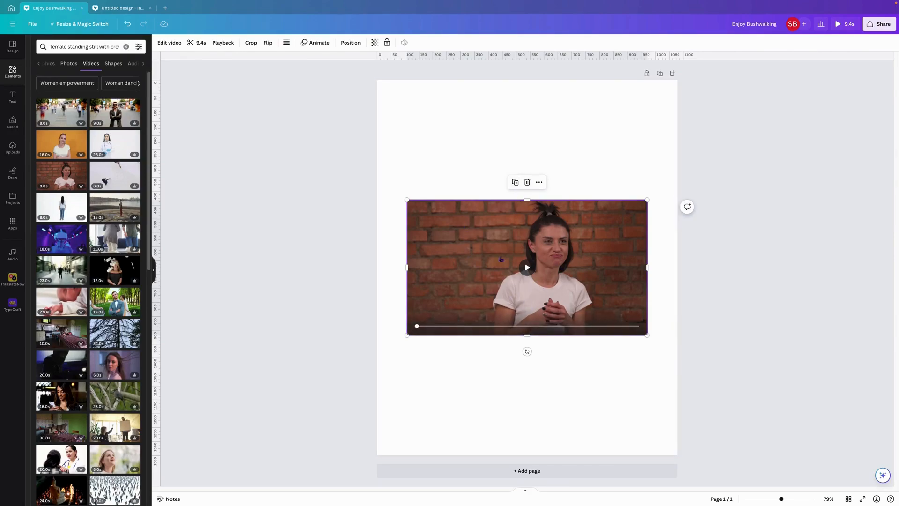
# Duplicate the brick-wall video and align the copy exactly on top of the original.
pyautogui.click(515, 182)
pyautogui.moveTo(515, 232); pyautogui.dragTo(525, 187)
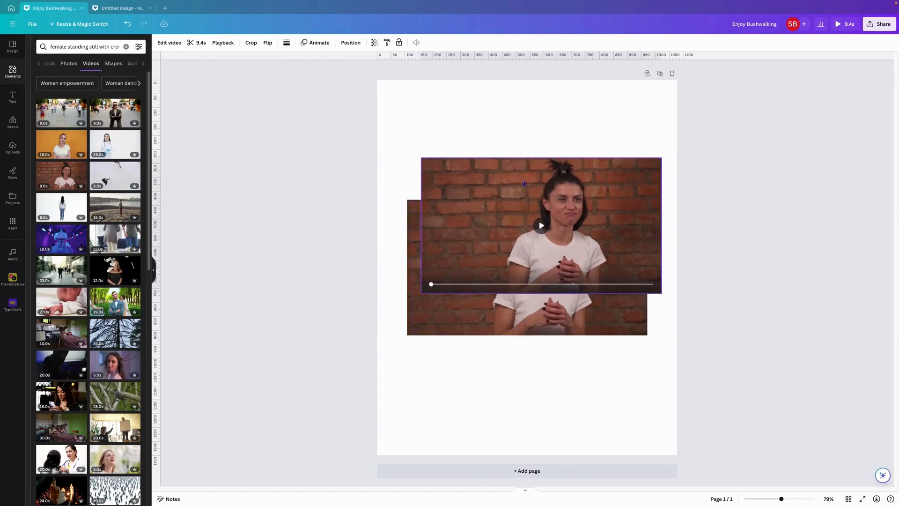
pyautogui.click(458, 318)
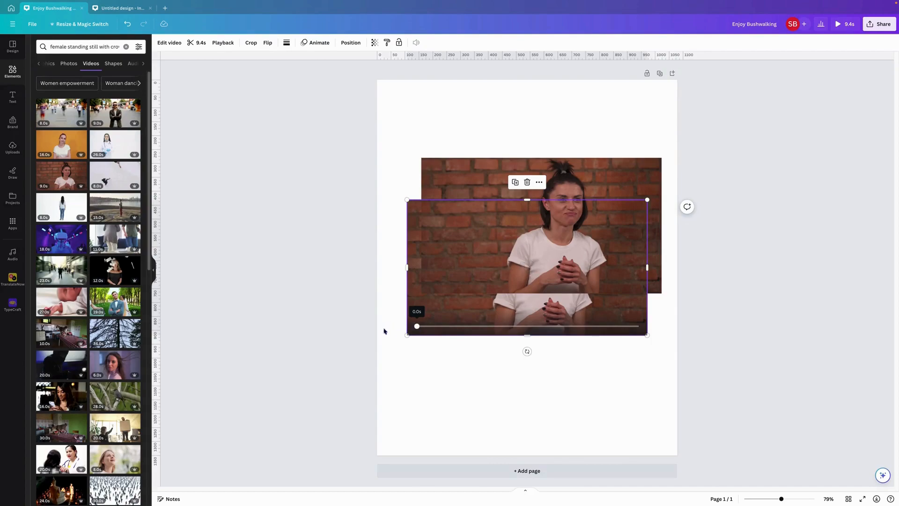
pyautogui.click(445, 172)
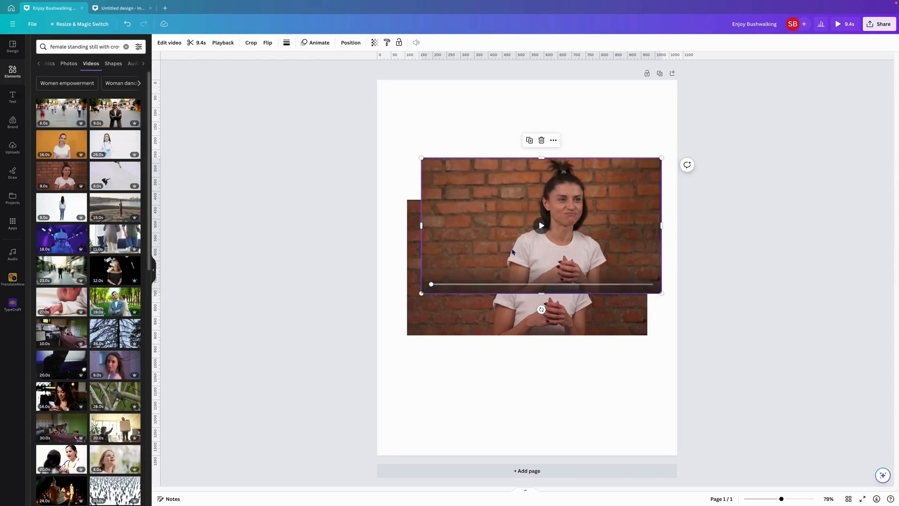
pyautogui.moveTo(506, 179); pyautogui.dragTo(492, 220)
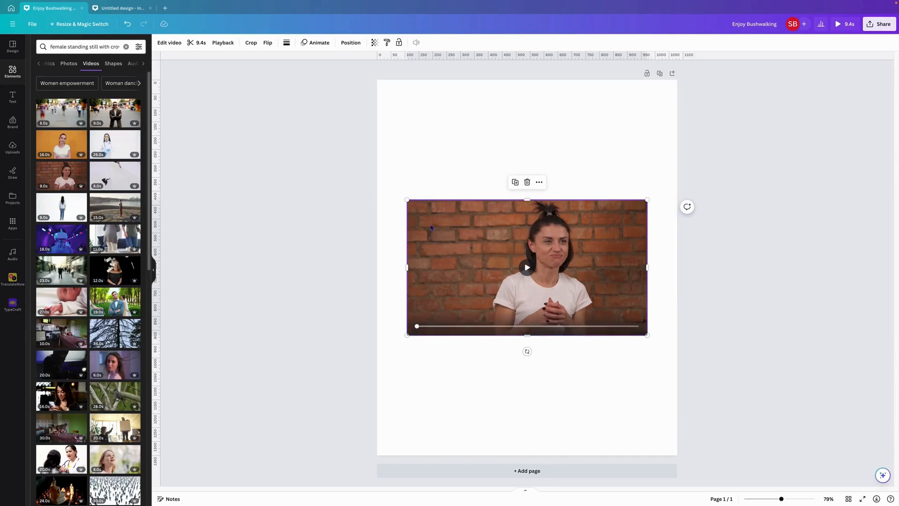
pyautogui.moveTo(418, 221)
pyautogui.mouseDown()
pyautogui.moveTo(440, 228)
pyautogui.moveTo(432, 225)
pyautogui.mouseUp()
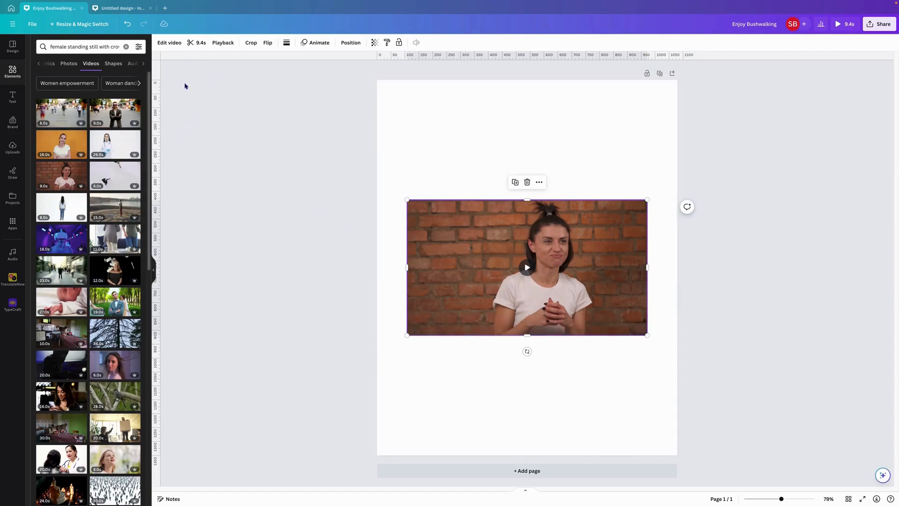
# Remove the background from the top copy of the video with Background Remover.
pyautogui.click(173, 44)
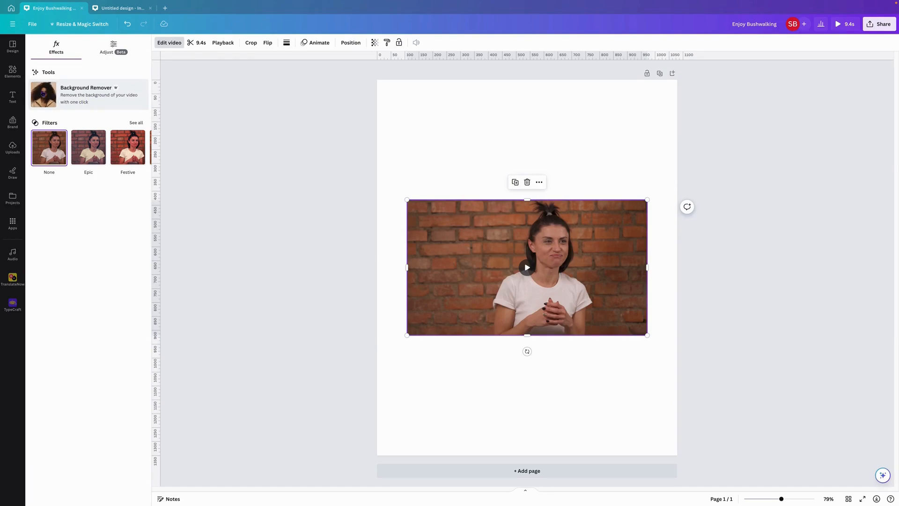
pyautogui.click(43, 94)
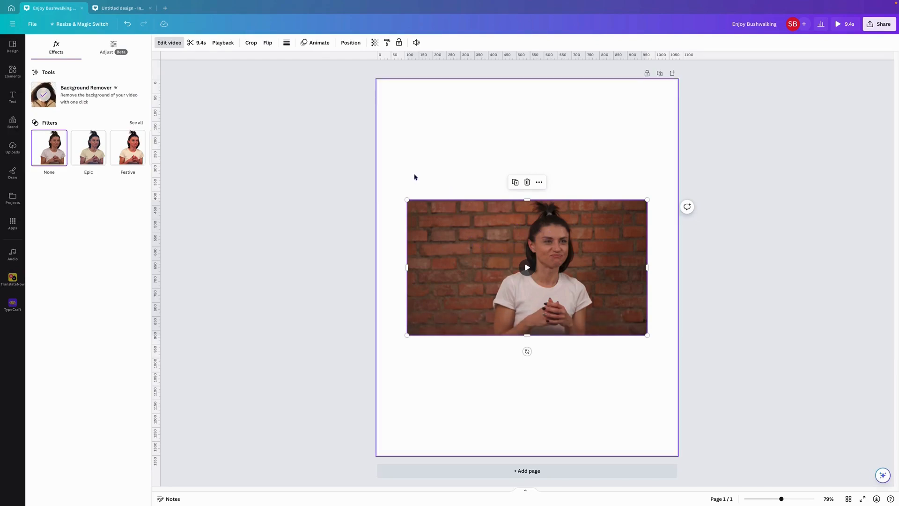
pyautogui.moveTo(424, 165); pyautogui.dragTo(475, 133)
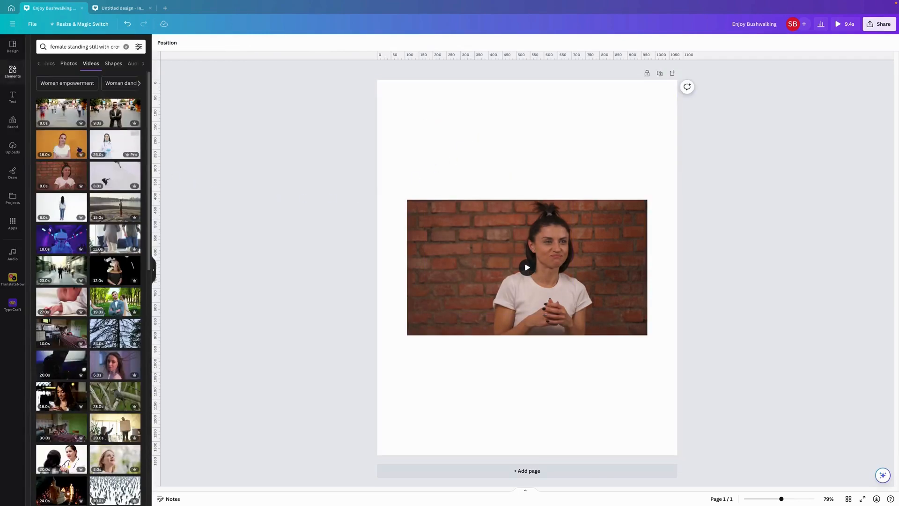
# Add a heading reading "Female Doubting" over the video.
pyautogui.click(13, 97)
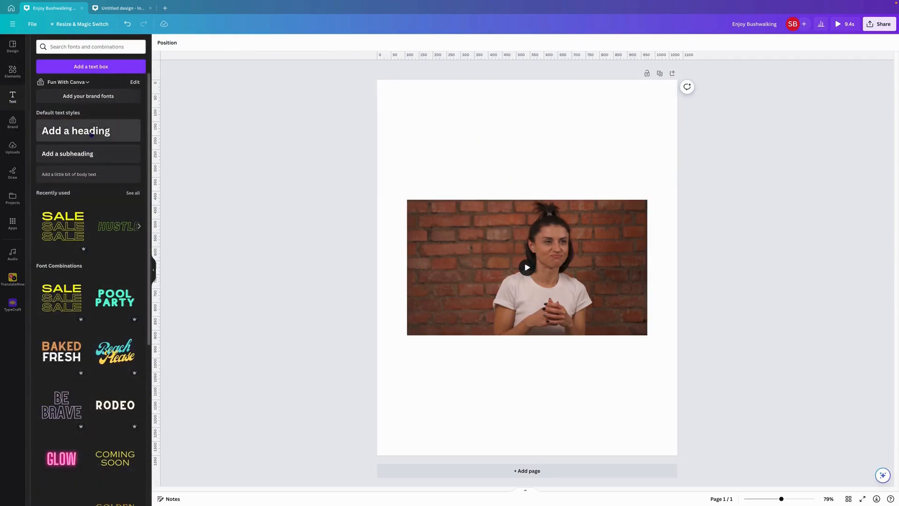
pyautogui.click(91, 133)
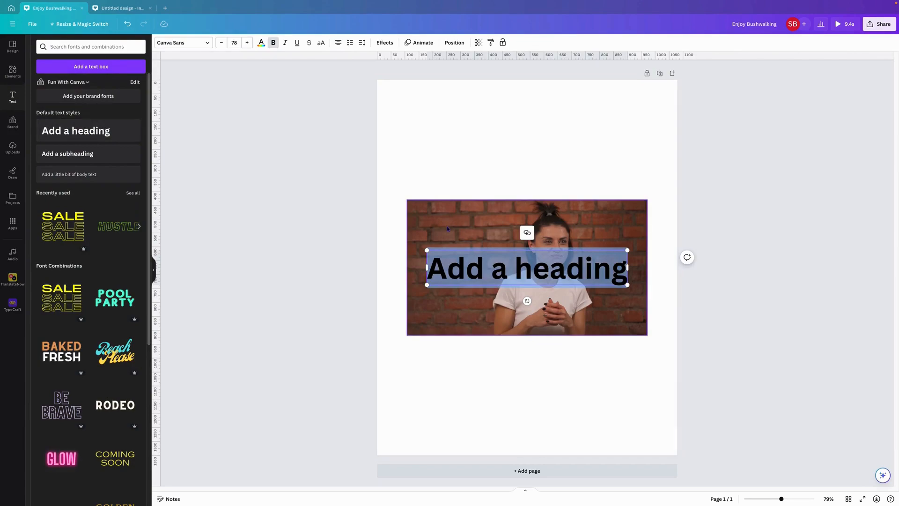
pyautogui.write('Fe')
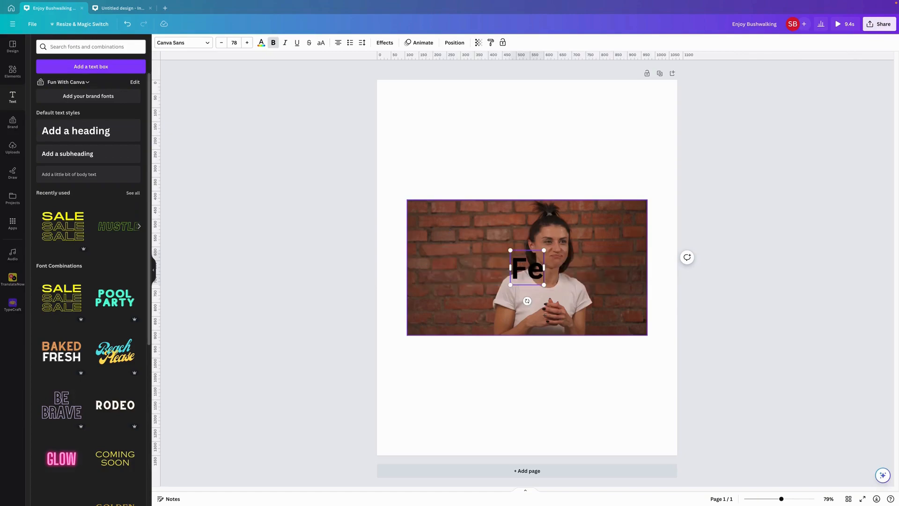
pyautogui.write('male Doubting')
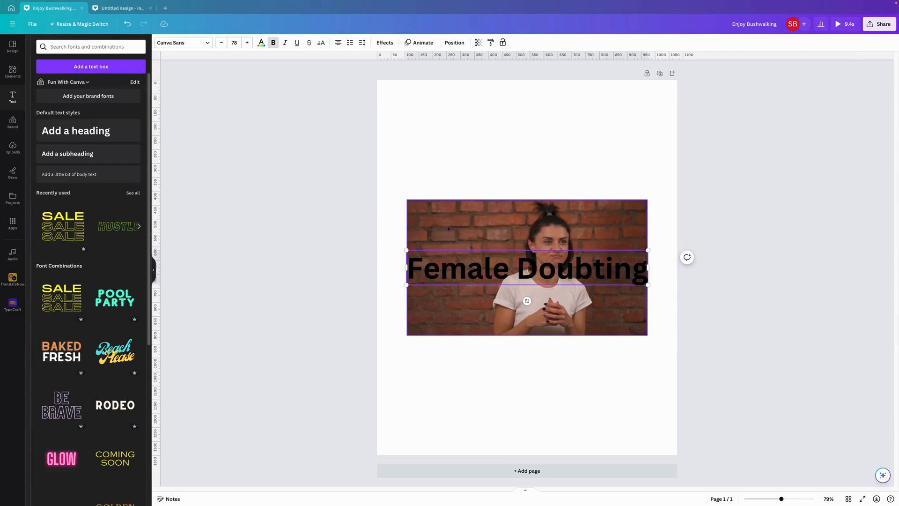
# Change the text colour of the whole "Female Doubting" heading to light orange.
pyautogui.click(261, 42)
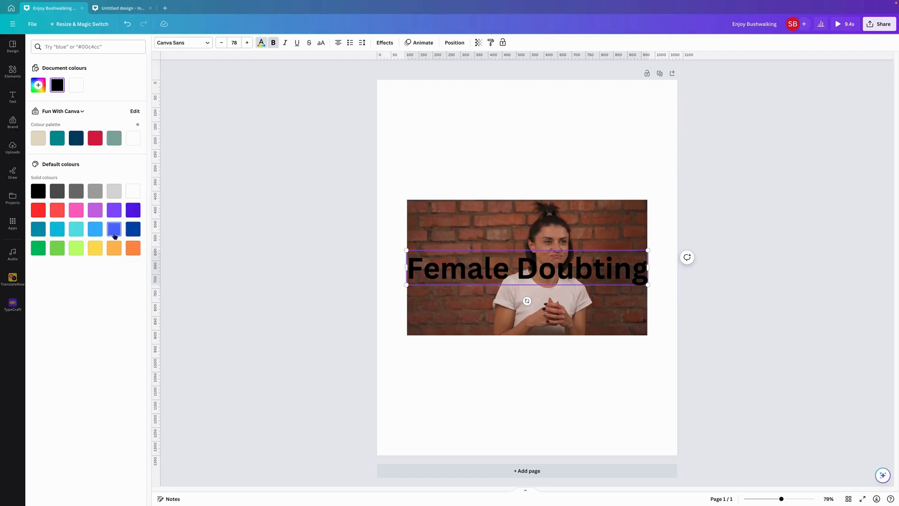
pyautogui.click(133, 229)
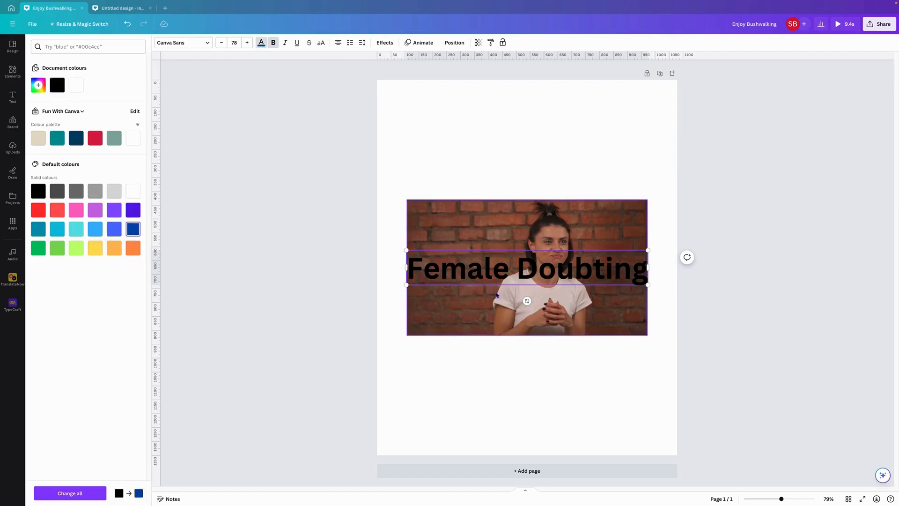
pyautogui.hotkey('ctrl', 'z')
pyautogui.press('Right')
pyautogui.press('Right')
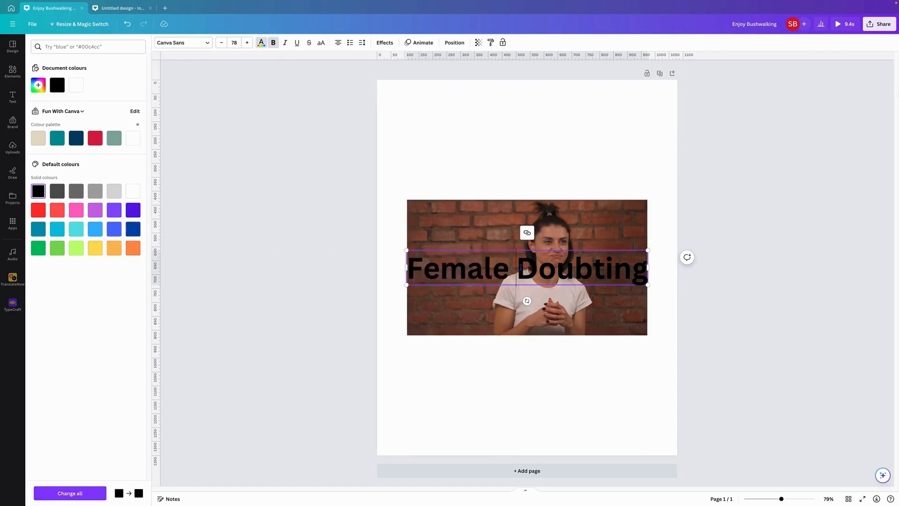
pyautogui.hotkey('alt', 'shift', 'Right')
pyautogui.tripleClick(502, 268)
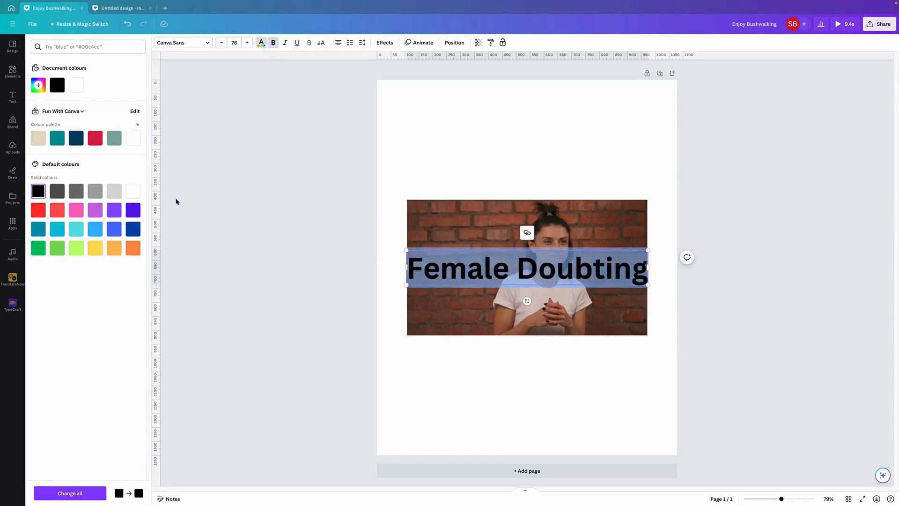
pyautogui.click(133, 229)
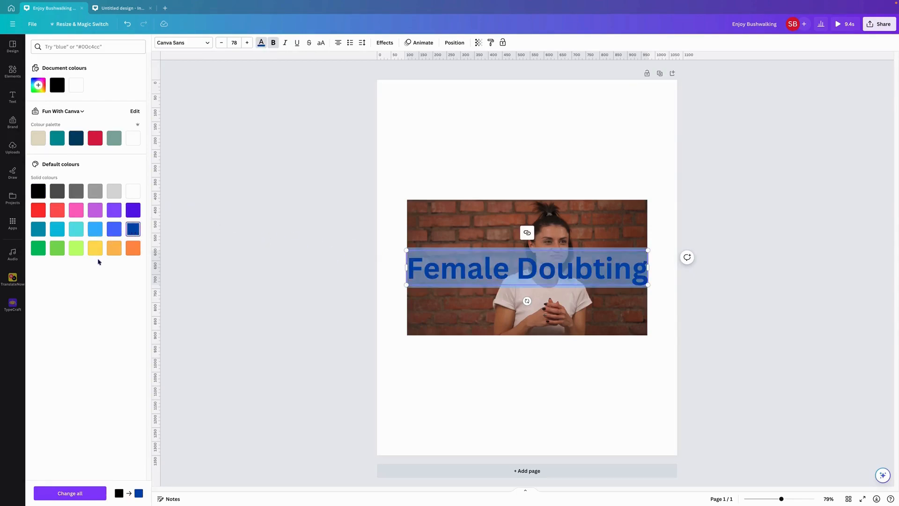
pyautogui.click(112, 250)
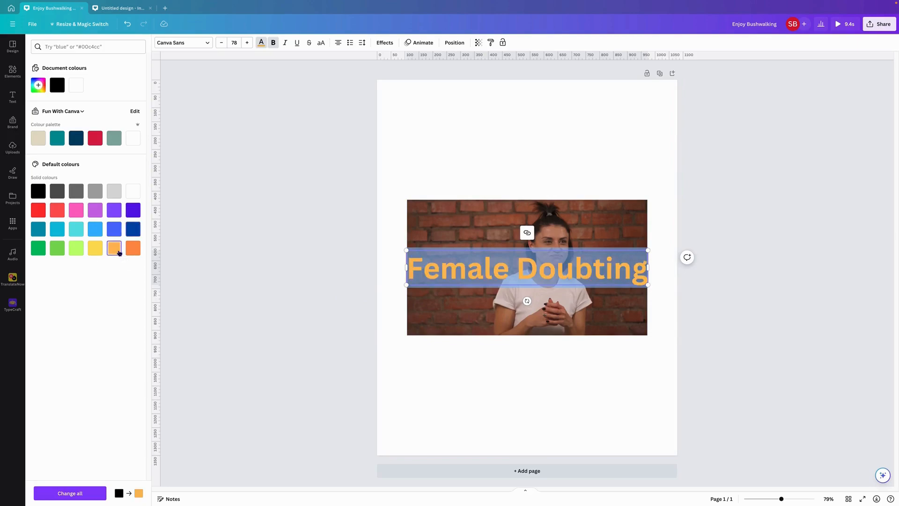
pyautogui.click(383, 321)
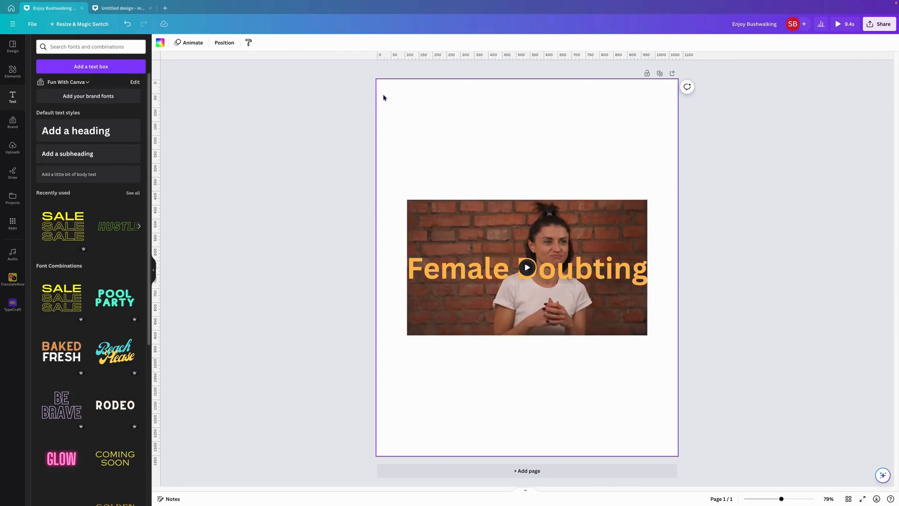
# Show the page's layers and move the heading between the cut-out video and the original brick-wall video.
pyautogui.click(496, 269)
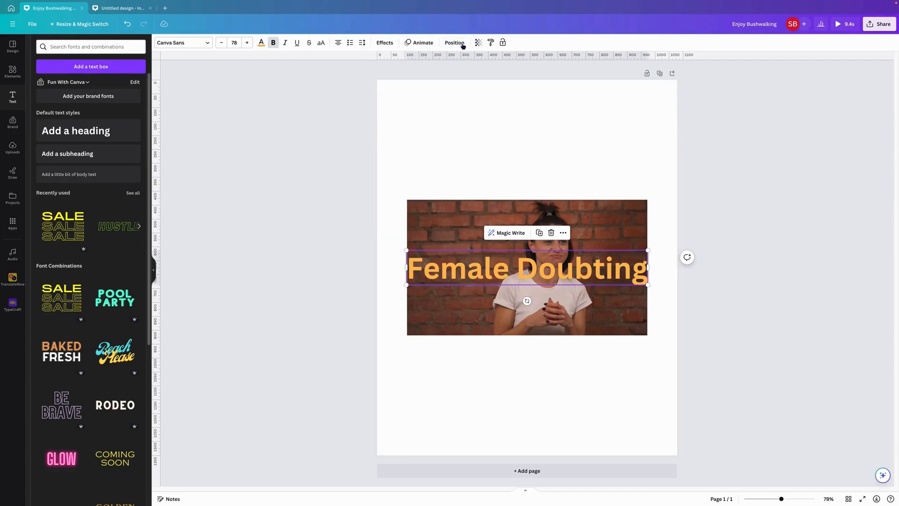
pyautogui.click(456, 43)
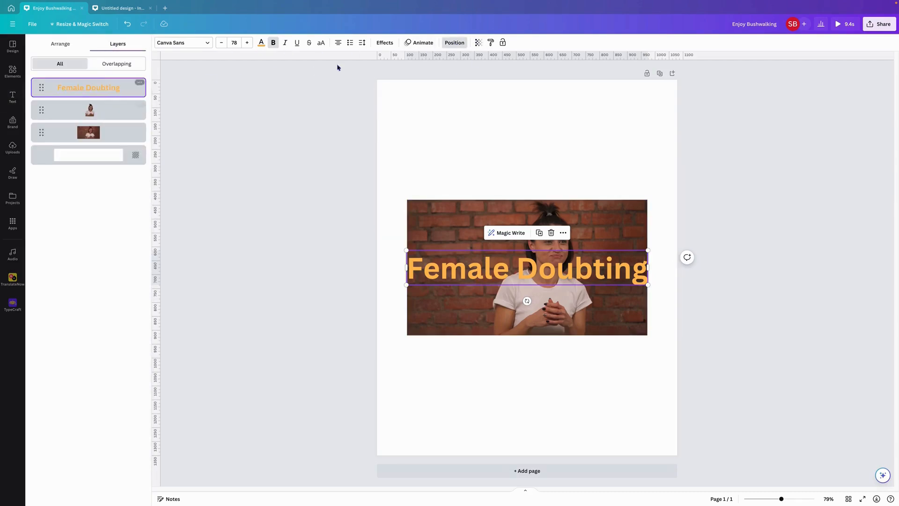
pyautogui.click(460, 43)
pyautogui.rightClick(491, 271)
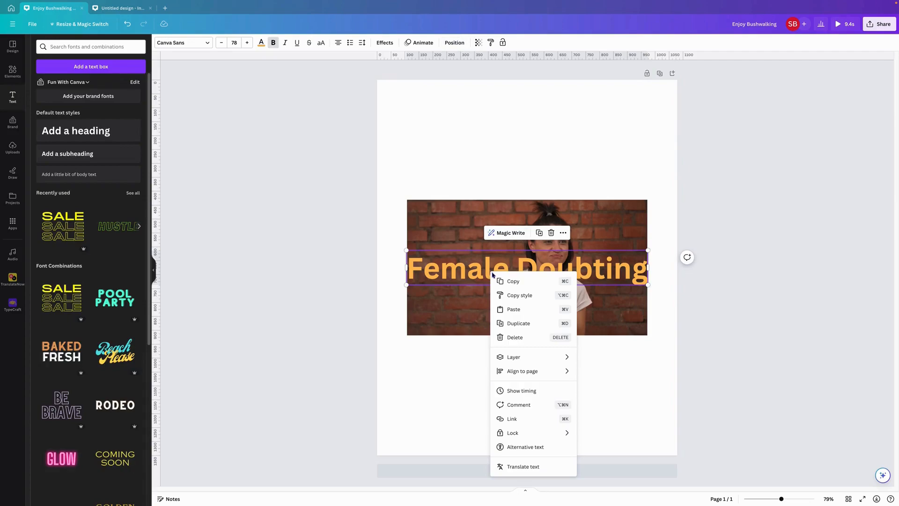
pyautogui.moveTo(562, 357)
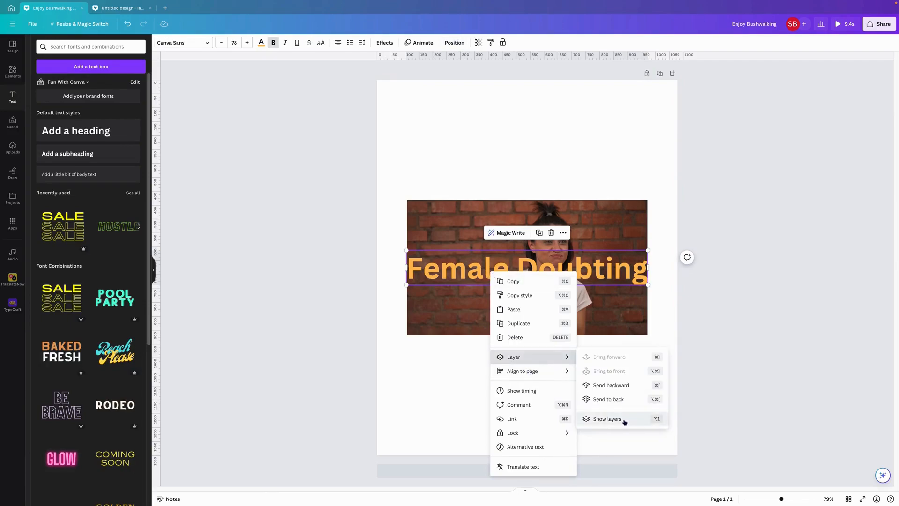
pyautogui.click(625, 421)
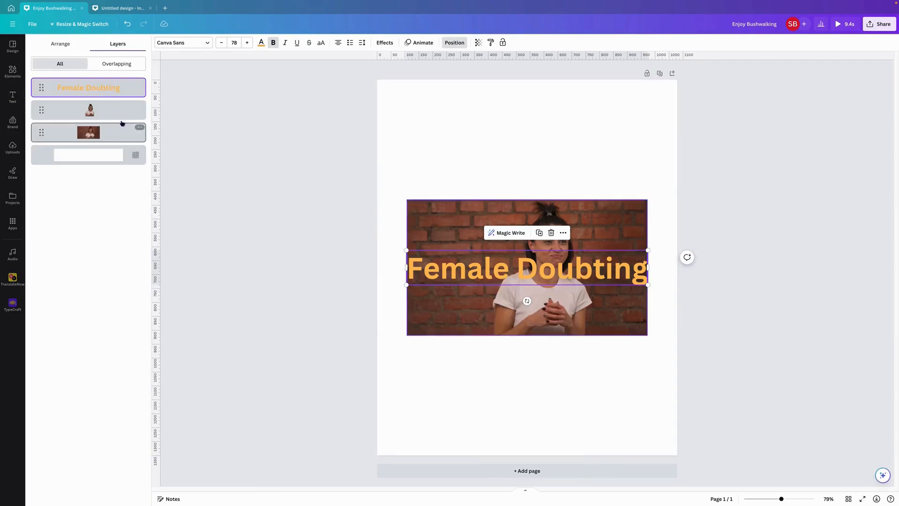
pyautogui.moveTo(108, 90); pyautogui.dragTo(104, 127)
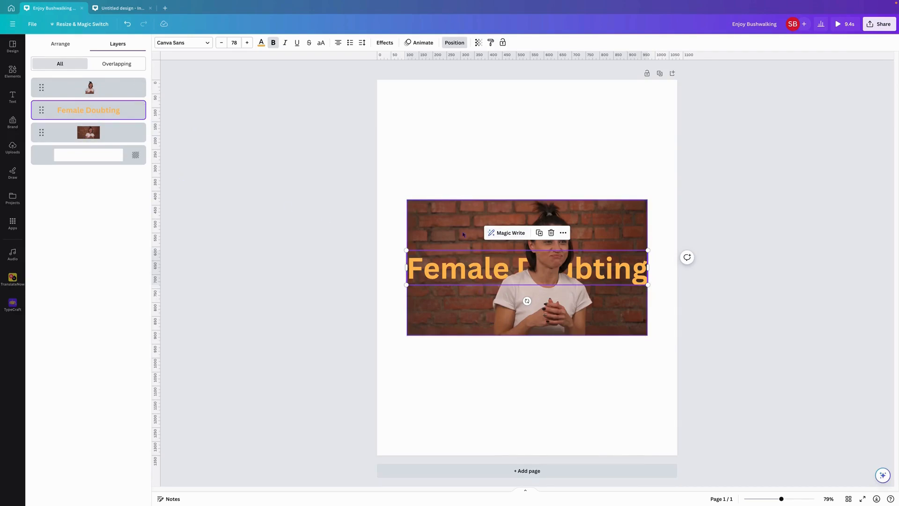
# Check the two video layers and play the design preview twice to examine how the cut-out, heading and original video line up.
pyautogui.click(134, 87)
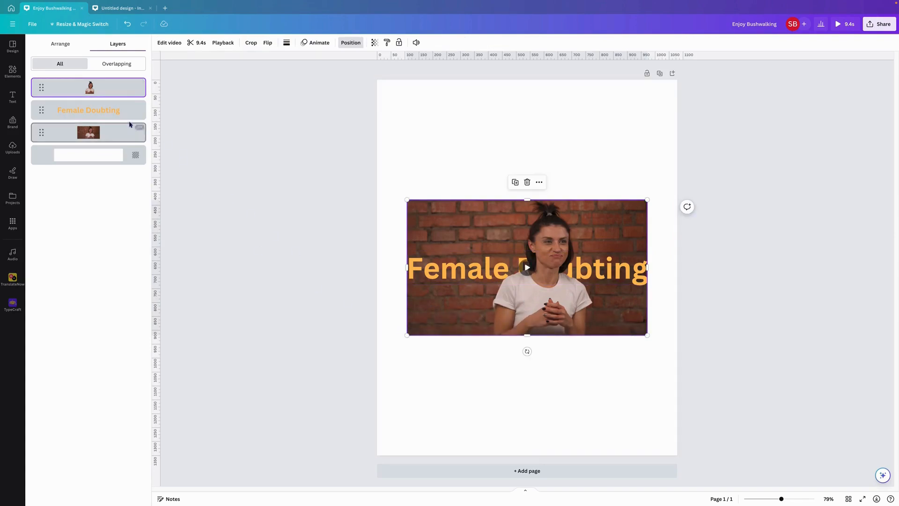
pyautogui.click(126, 139)
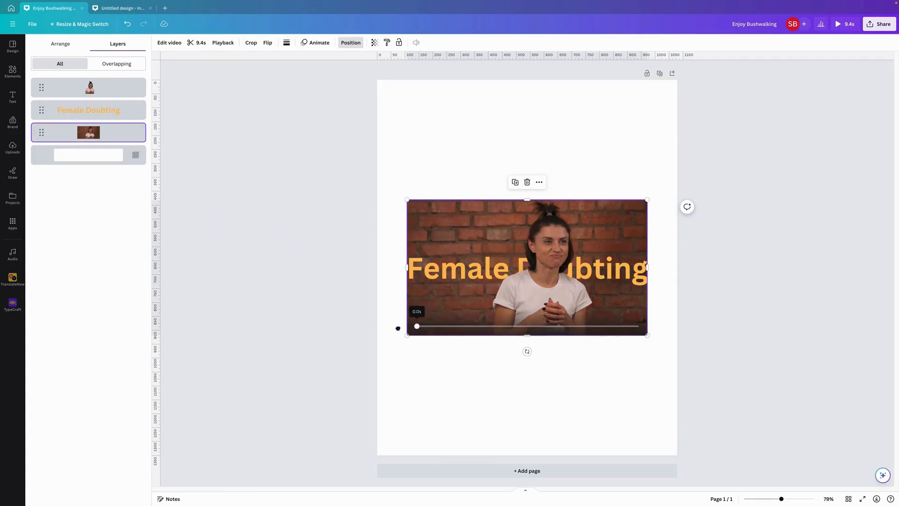
pyautogui.click(469, 178)
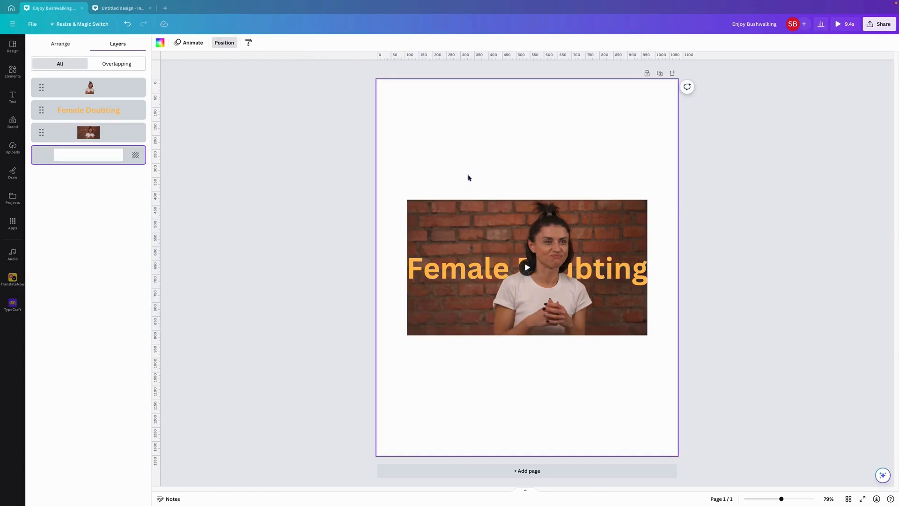
pyautogui.click(845, 28)
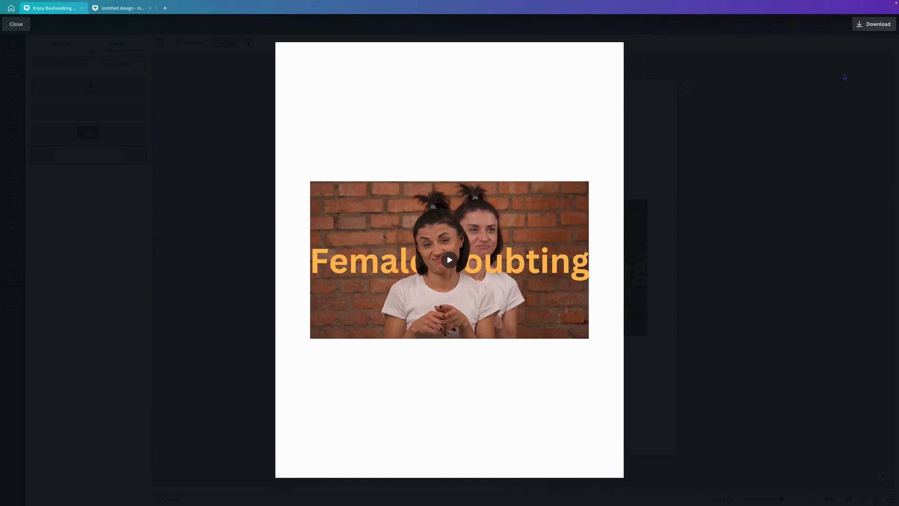
pyautogui.click(16, 24)
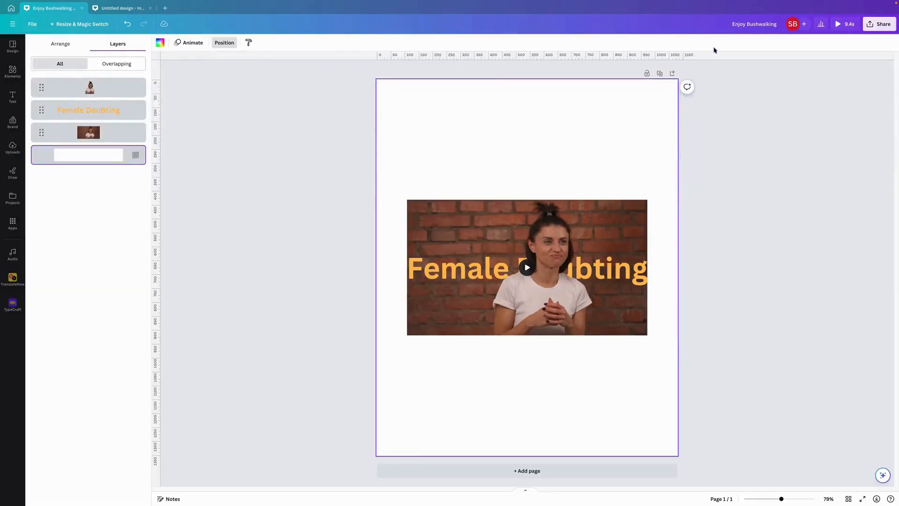
pyautogui.click(843, 24)
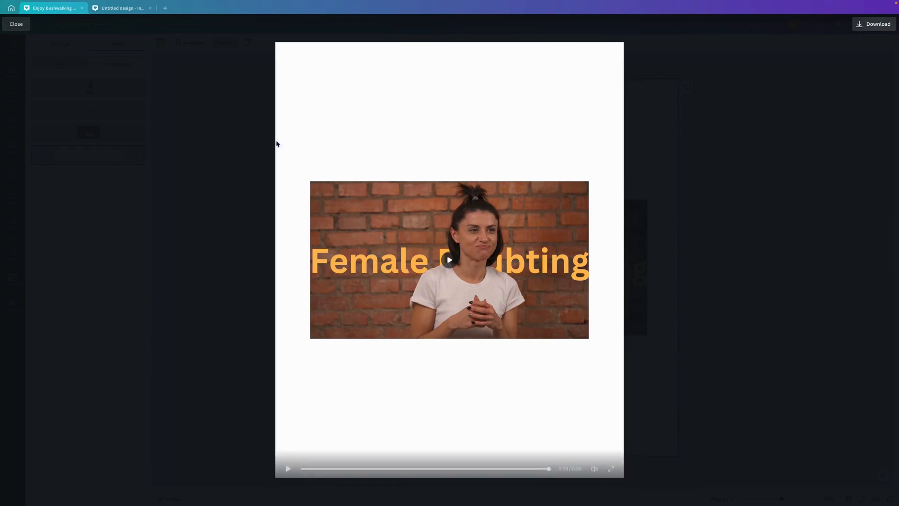
pyautogui.click(18, 28)
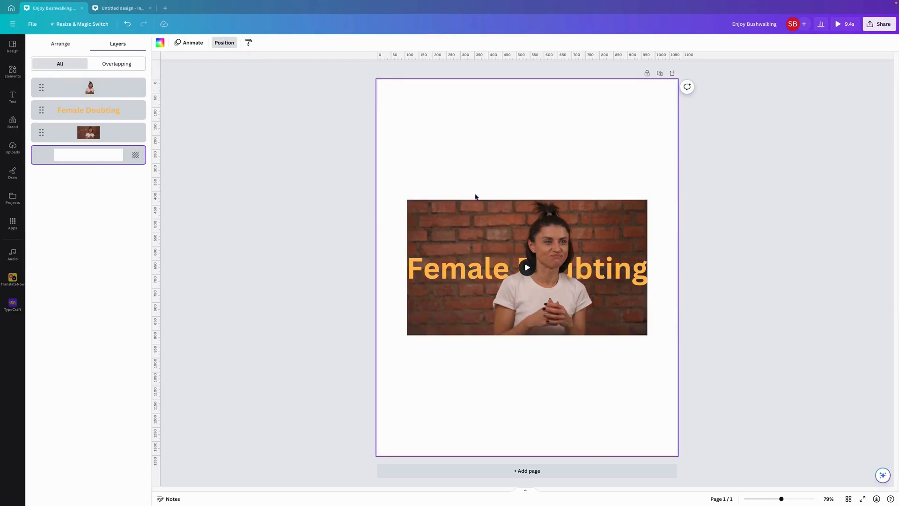
# Select the cut-out video, heading and original video together and enlarge them to span the full page width.
pyautogui.moveTo(350, 149); pyautogui.dragTo(698, 392)
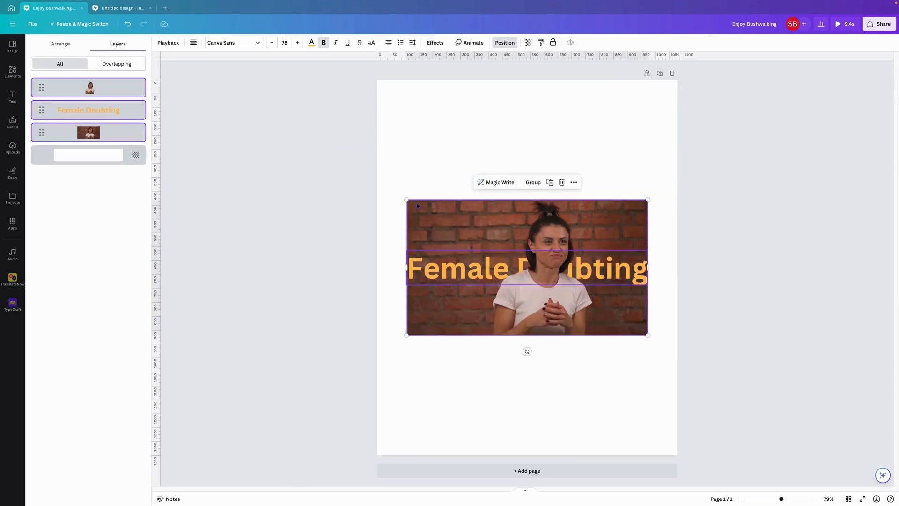
pyautogui.moveTo(398, 191); pyautogui.dragTo(377, 176)
pyautogui.moveTo(648, 183); pyautogui.dragTo(678, 170)
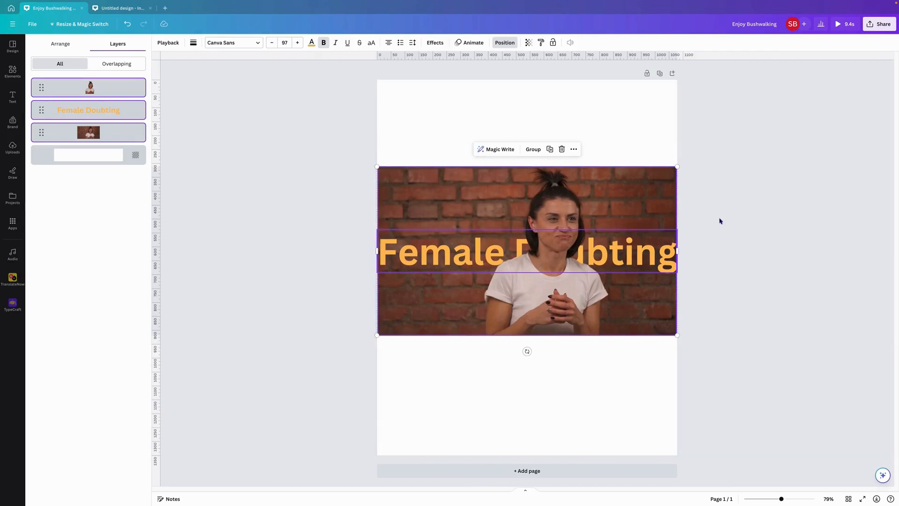
pyautogui.click(755, 234)
# Try several gradients on the page background and settle on the solid light orange used for the heading.
pyautogui.click(626, 419)
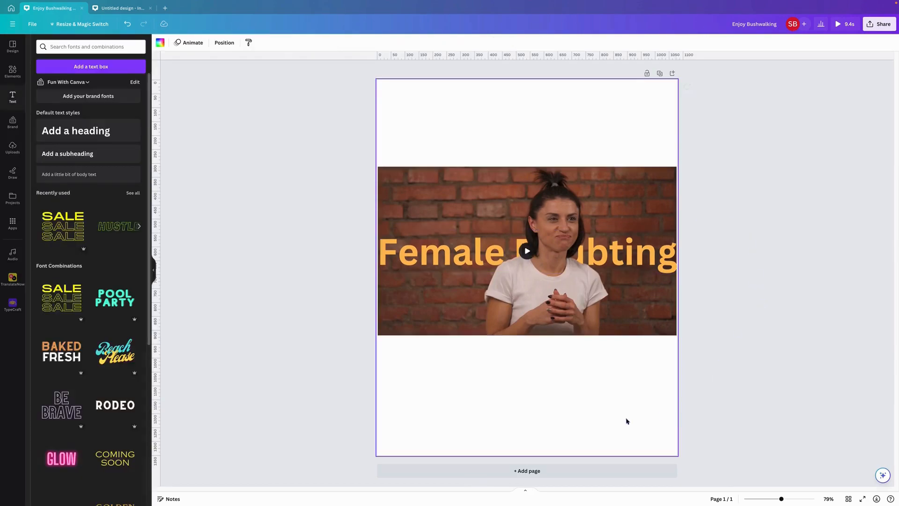
pyautogui.click(160, 42)
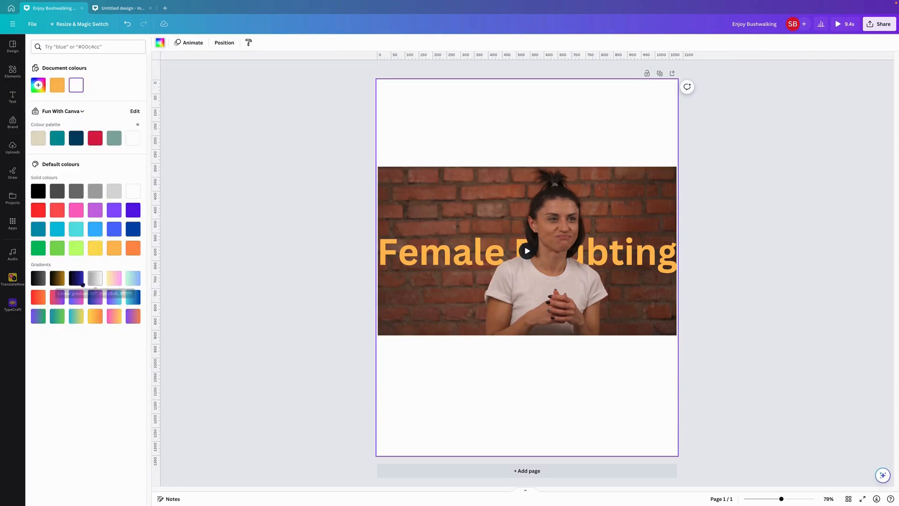
pyautogui.click(61, 279)
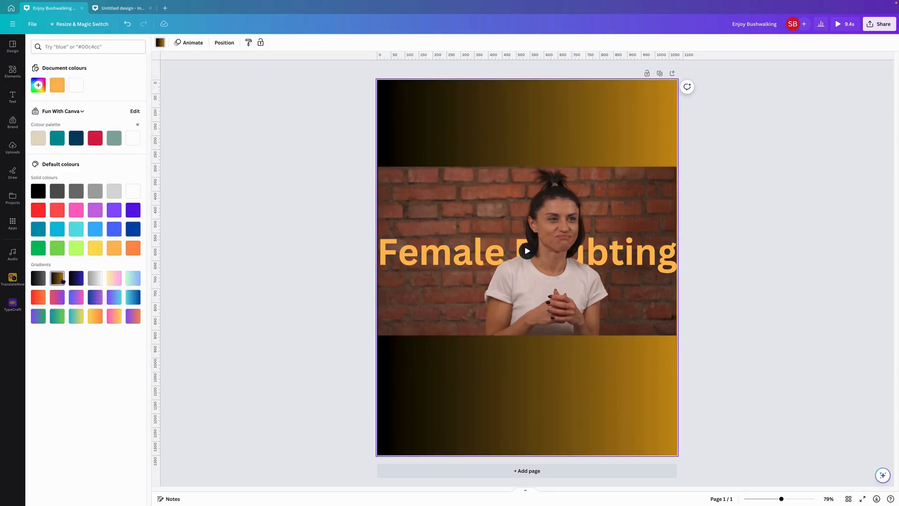
pyautogui.click(93, 279)
pyautogui.click(81, 280)
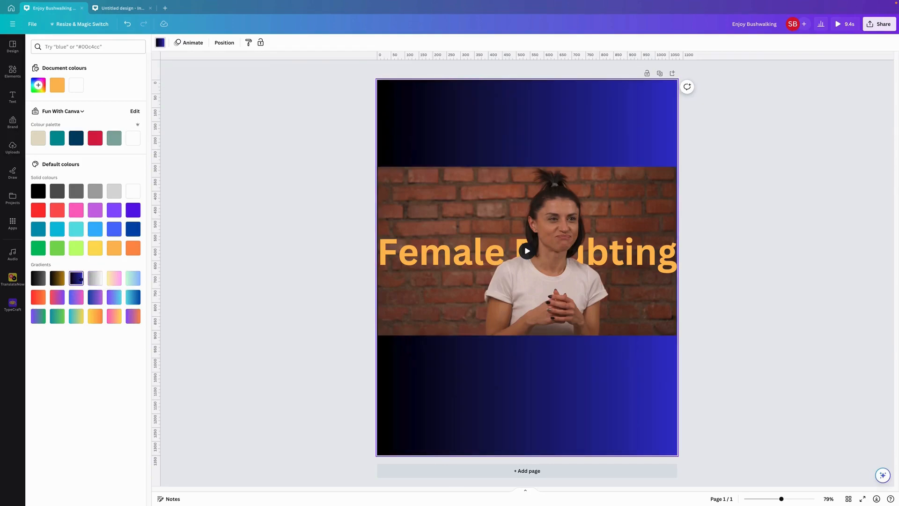
pyautogui.click(113, 278)
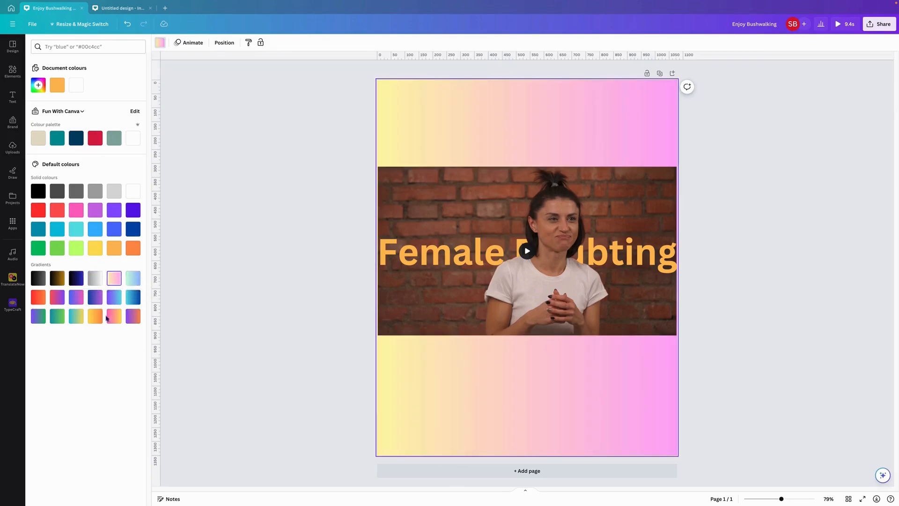
pyautogui.click(114, 316)
pyautogui.click(95, 316)
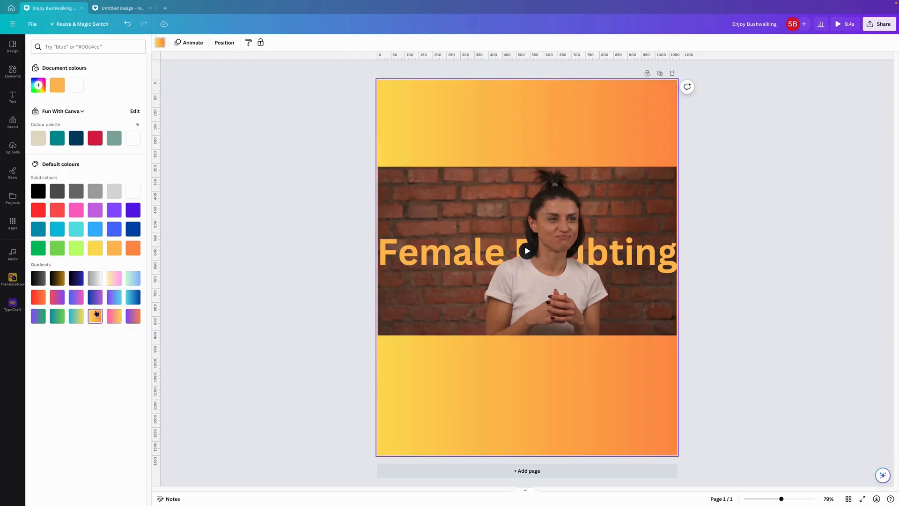
pyautogui.click(58, 86)
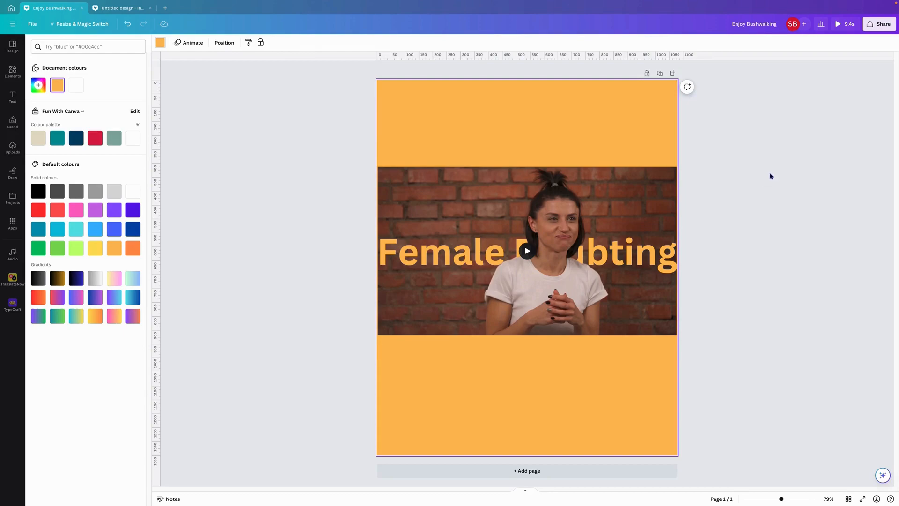
pyautogui.moveTo(729, 3)
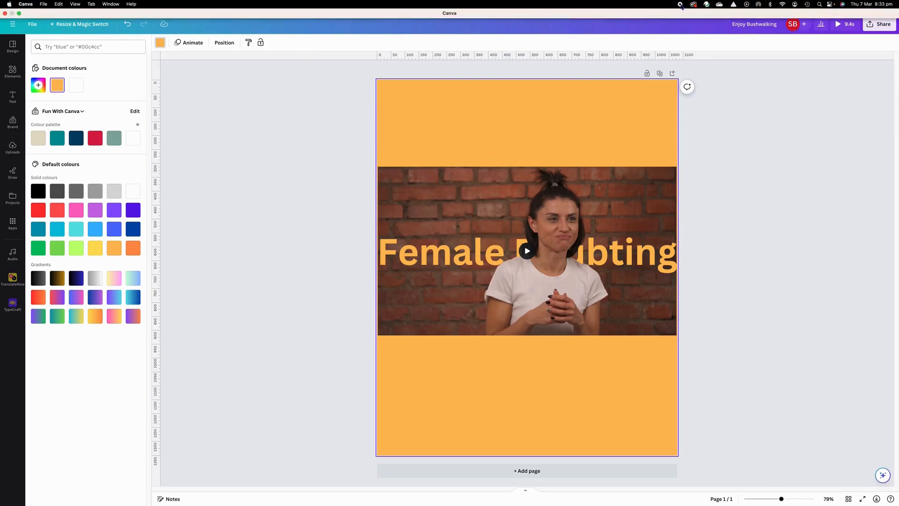